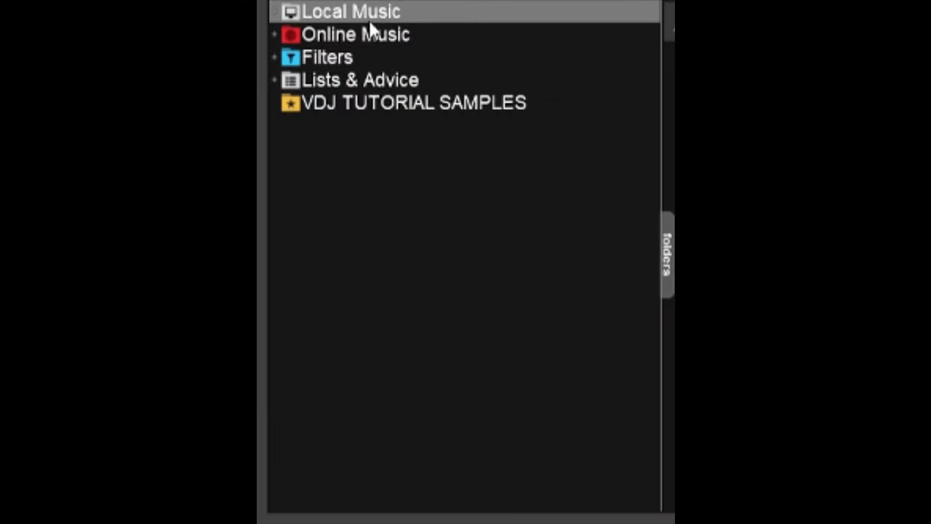
Step: Expand Local Music and examine its Music, Videos, Hard Drives and Desktop folders
double_click(361, 12)
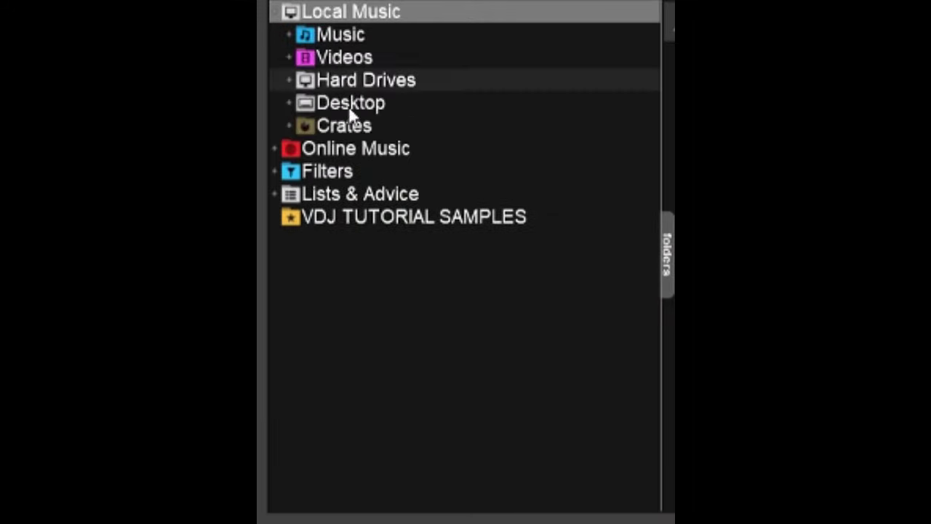
double_click(350, 40)
double_click(352, 43)
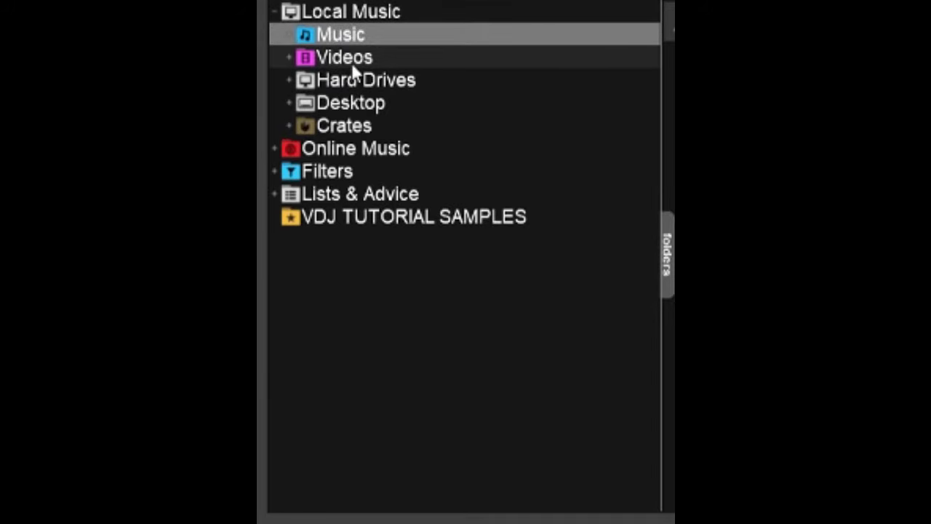
double_click(353, 61)
double_click(354, 64)
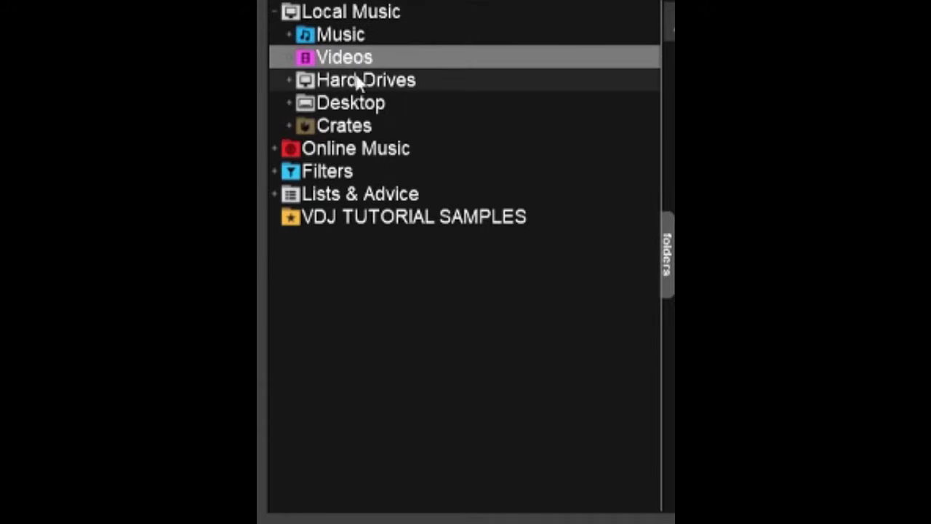
click(357, 81)
double_click(357, 80)
double_click(357, 80)
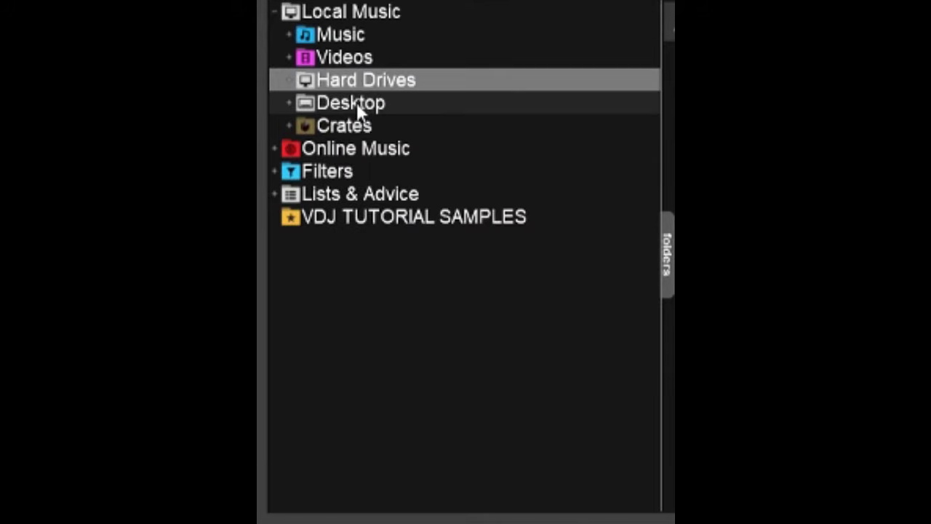
double_click(357, 106)
double_click(356, 107)
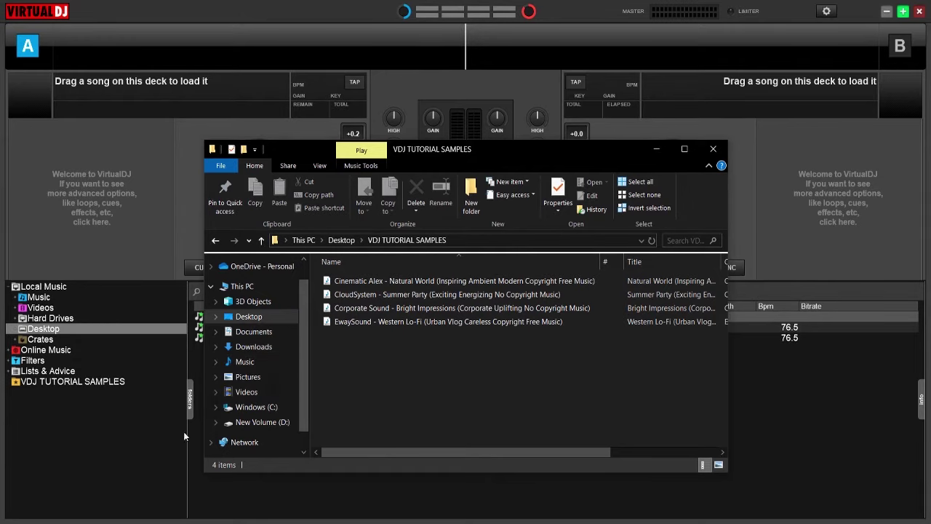
Step: Switch back to VirtualDJ from the file manager and look through the drives listed under Hard Drives
click(65, 406)
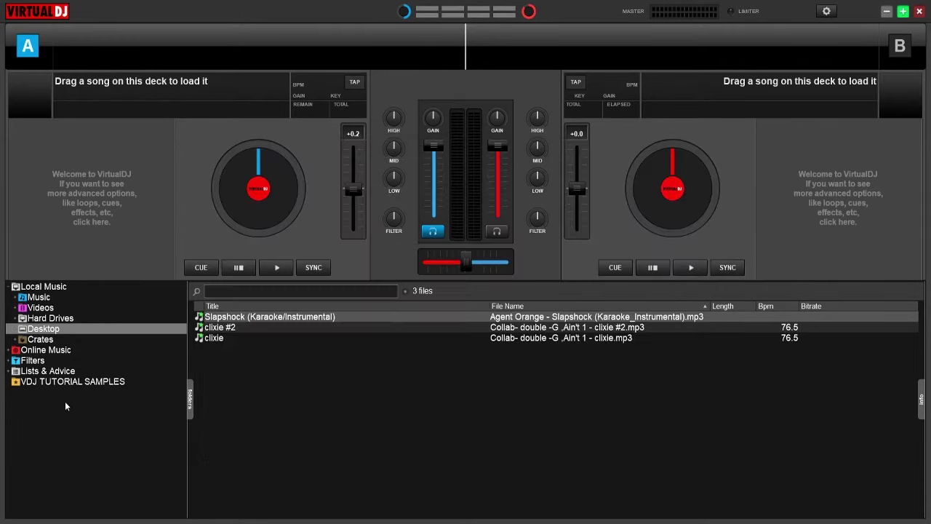
click(52, 320)
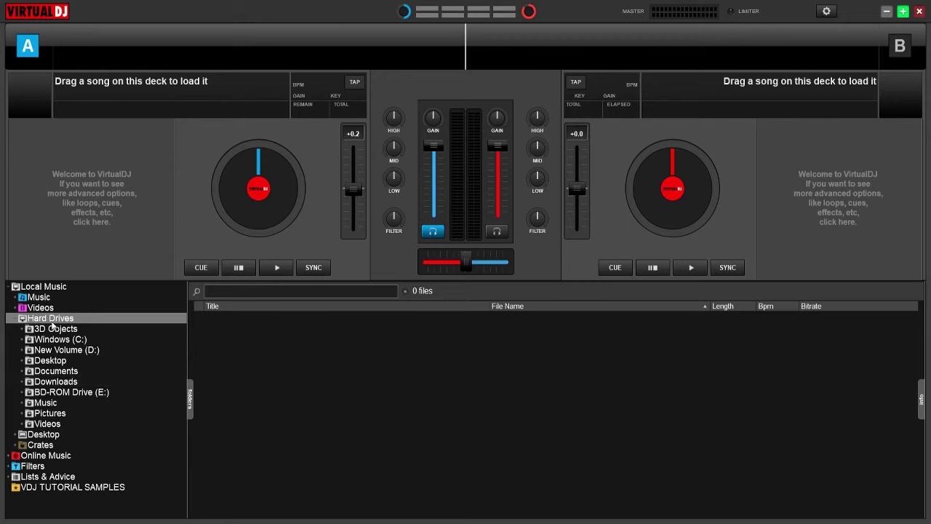
click(52, 321)
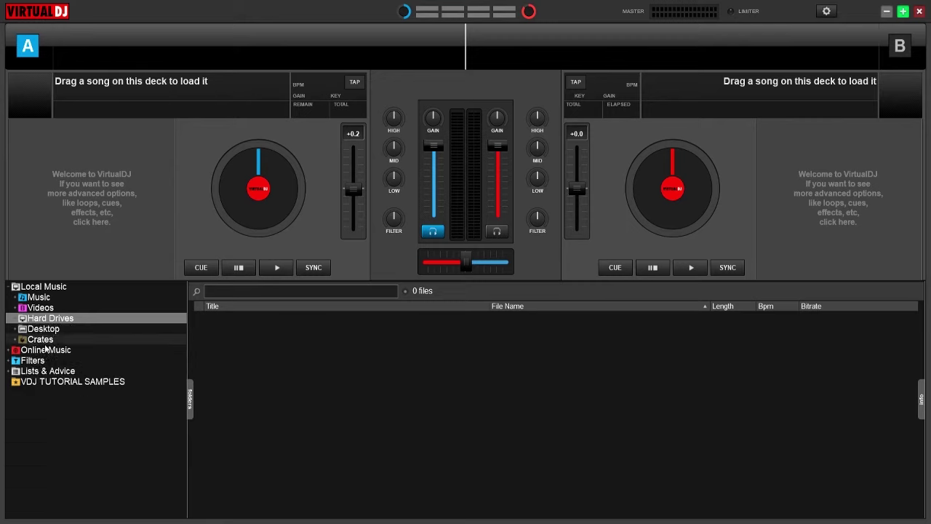
Step: Load Natural World from the VDJ TUTORIAL SAMPLES folder onto deck A and Summer Party onto deck B
click(58, 384)
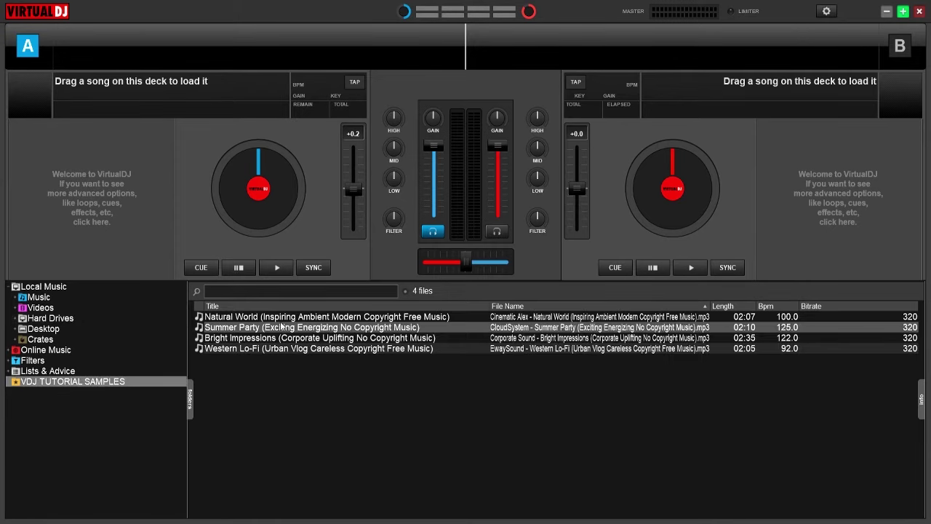
click(302, 320)
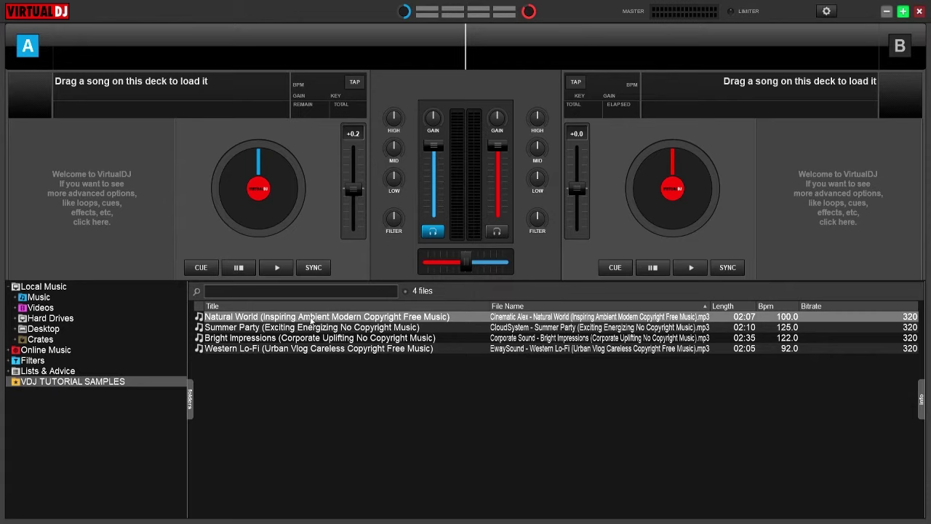
drag(298, 313, 244, 210)
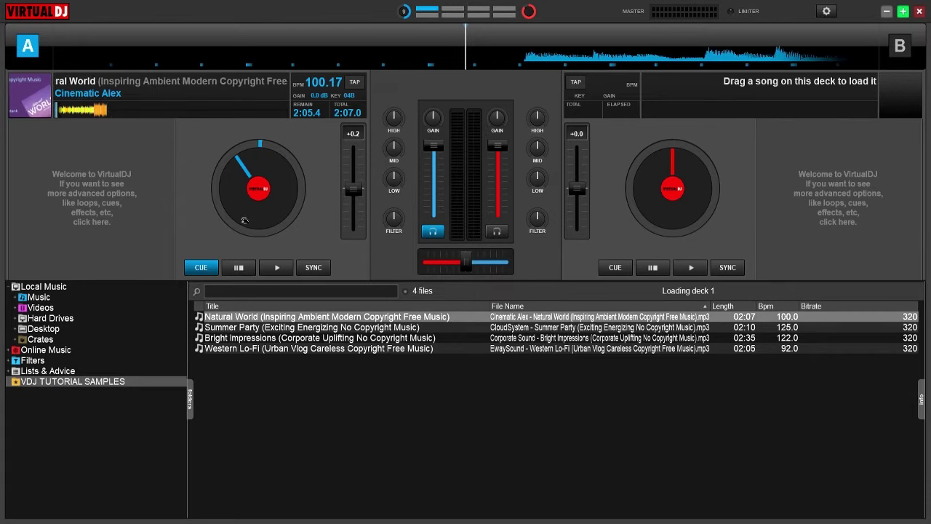
click(284, 327)
drag(283, 327, 689, 172)
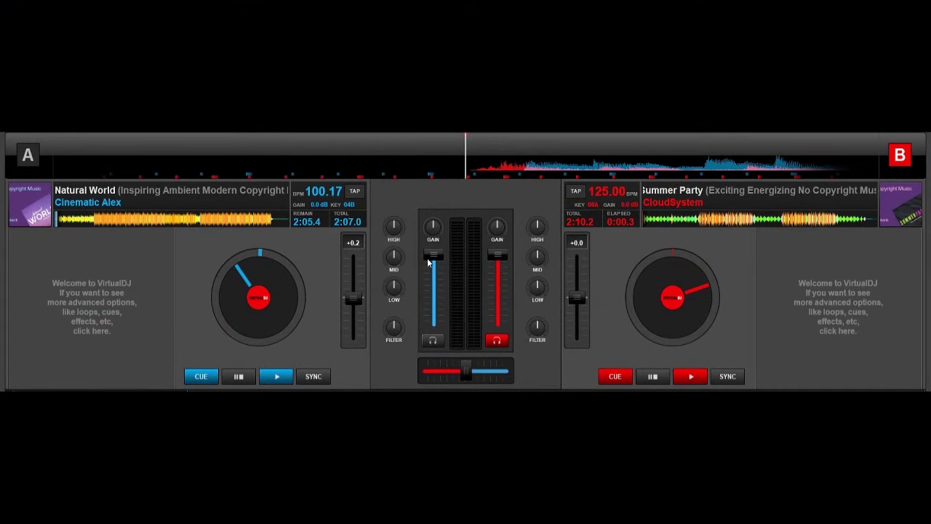
Step: Lower both decks' volume faders fully, and fade in Natural World on deck A to slightly below half volume
drag(428, 264, 433, 320)
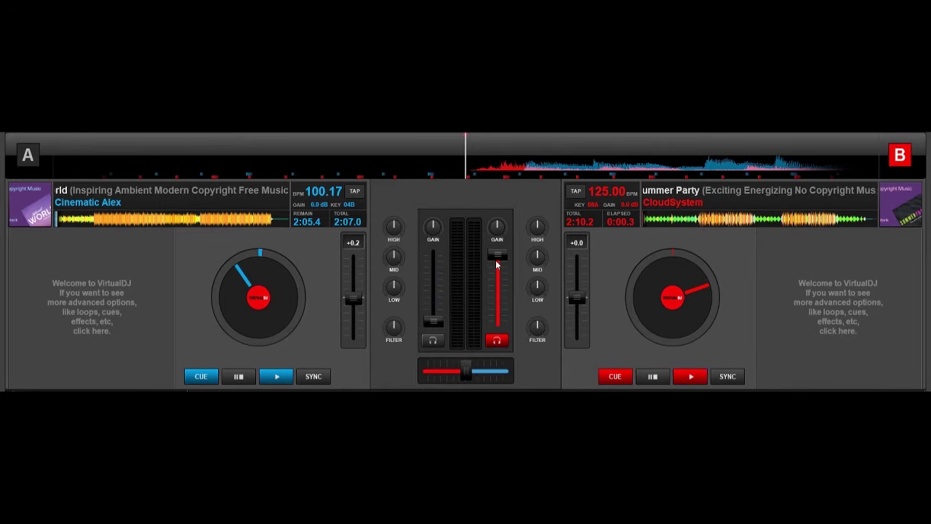
drag(496, 264, 497, 331)
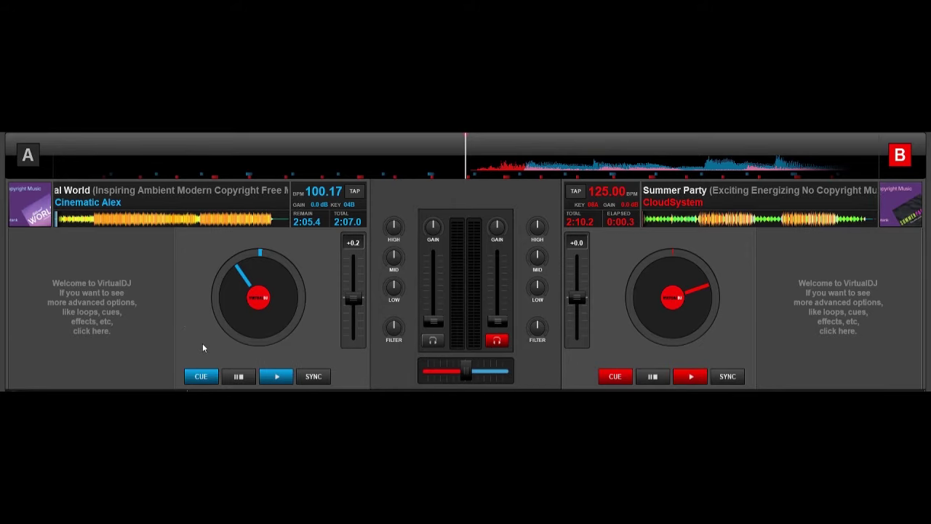
click(29, 160)
click(277, 377)
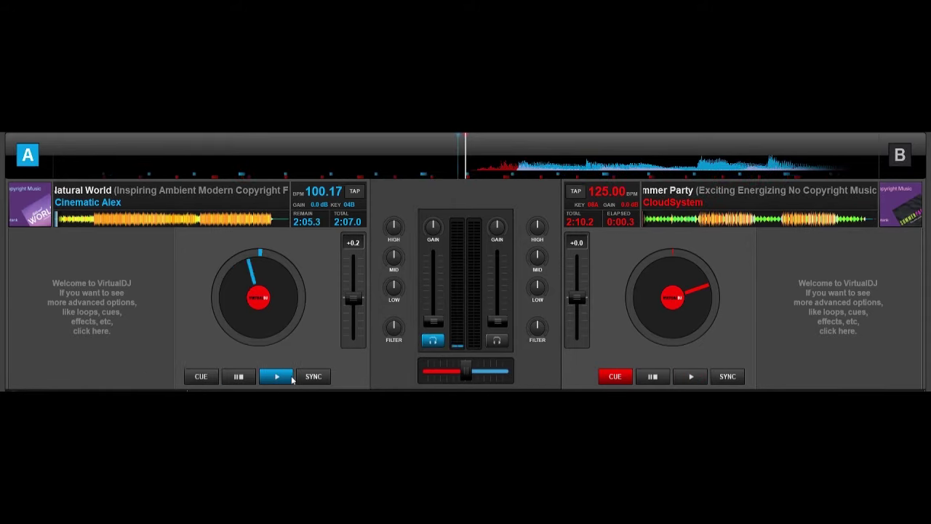
drag(433, 321, 438, 294)
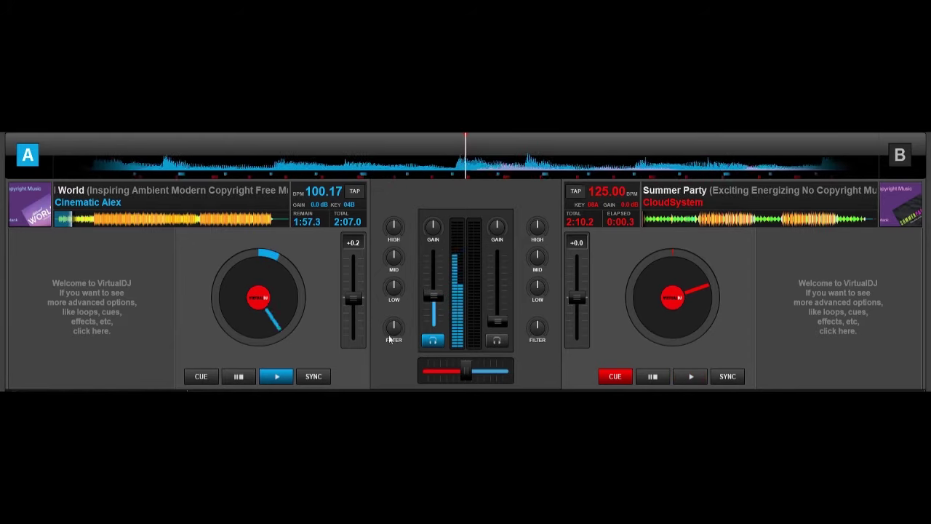
Step: Stop Natural World on deck A, return it to its starting point and lower deck A's volume fader fully
click(247, 380)
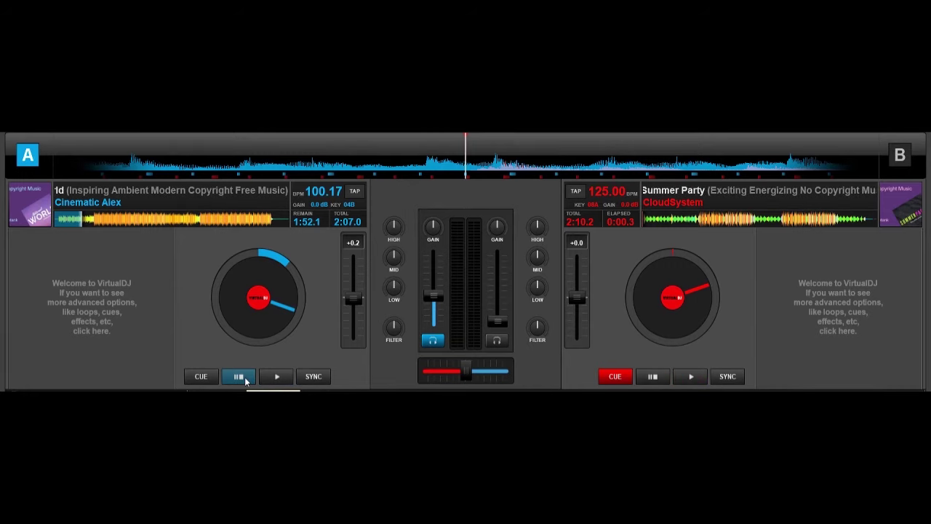
click(247, 380)
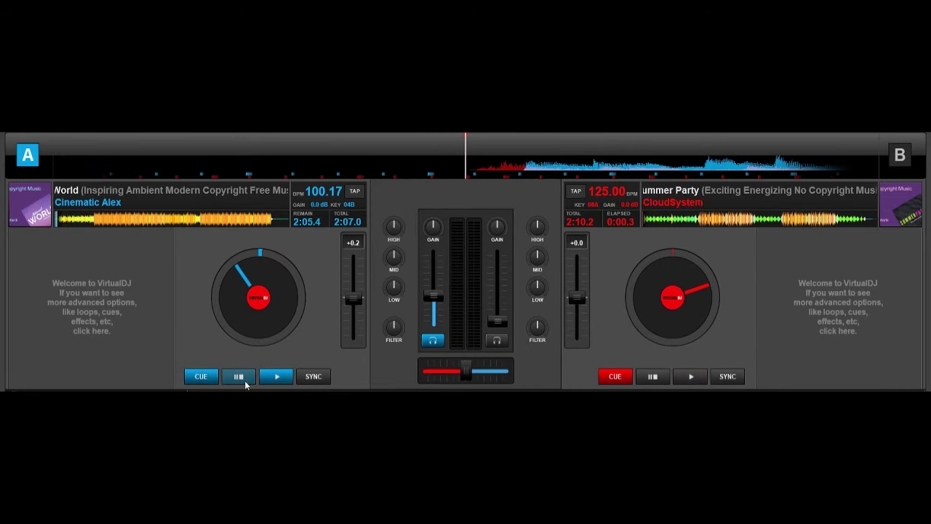
drag(436, 294, 435, 320)
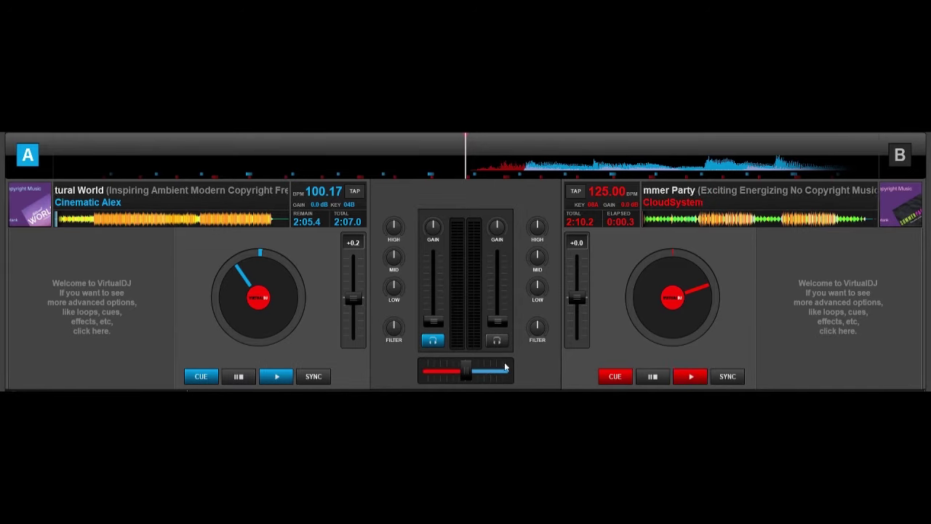
Step: Make deck B active, play Summer Party and raise deck B's volume fader to about half
click(688, 349)
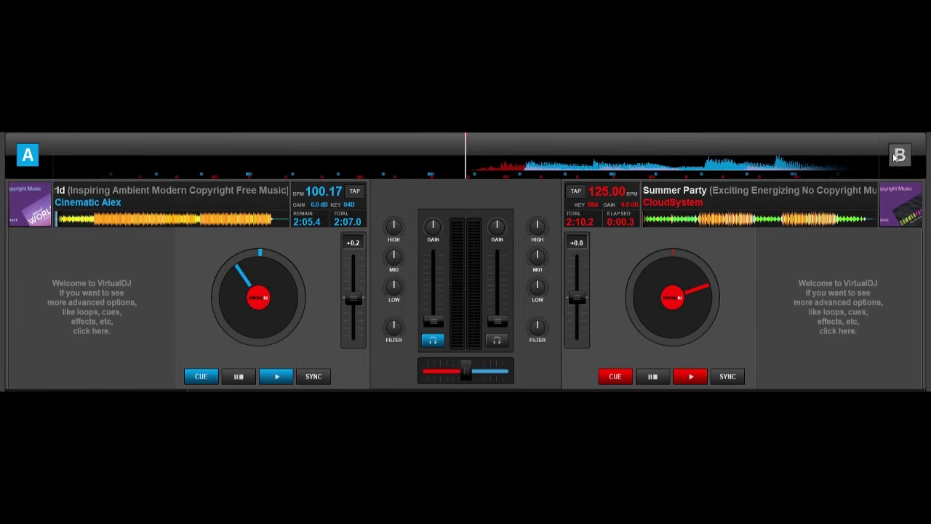
click(691, 377)
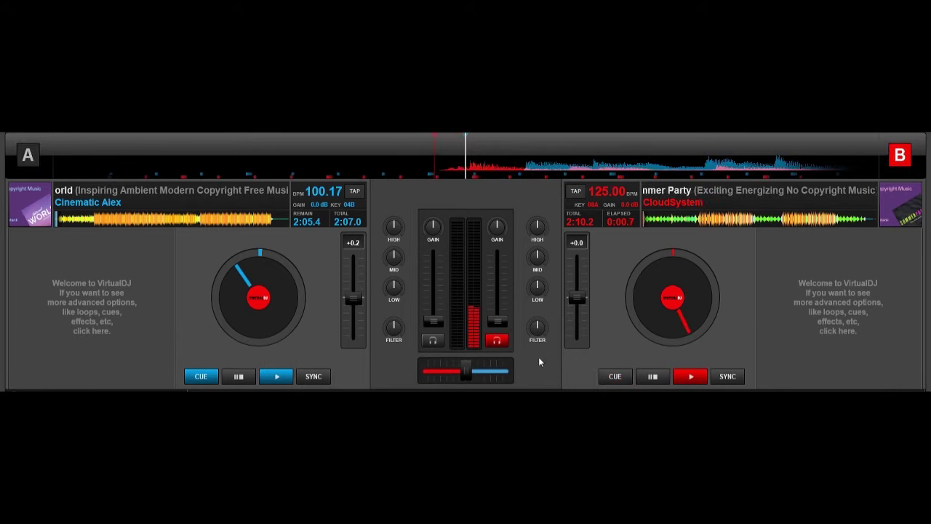
drag(497, 321, 502, 285)
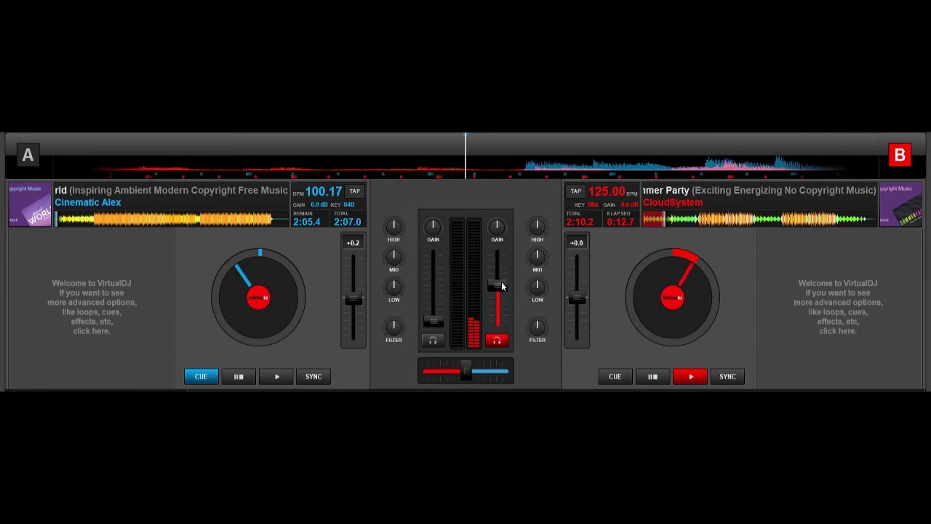
Step: Lower deck B's volume fader fully and pause Summer Party
drag(502, 289, 501, 321)
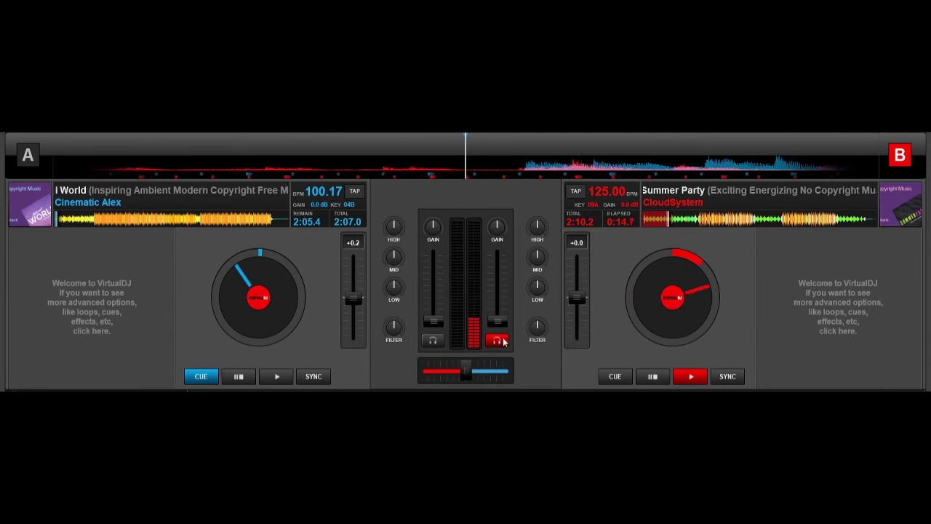
click(653, 376)
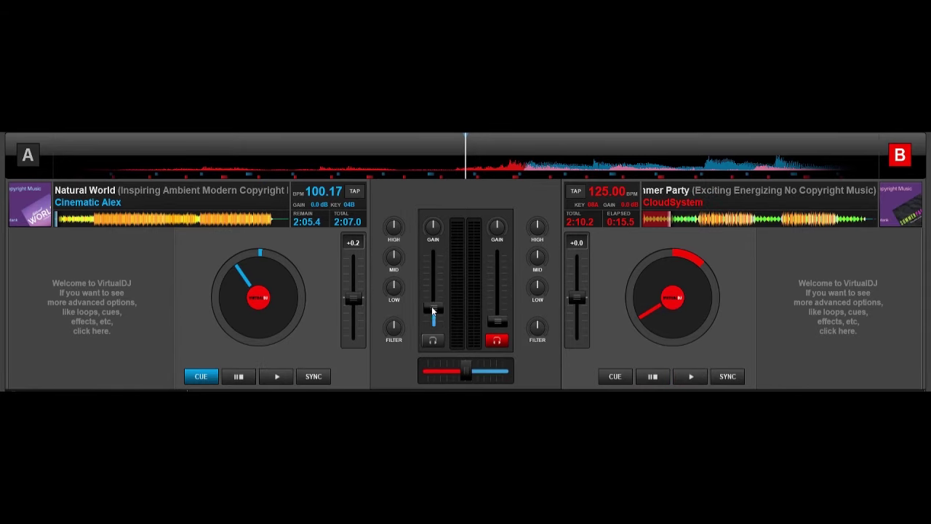
Step: Raise the volume faders of decks A and B to maximum
drag(498, 321, 497, 301)
drag(432, 321, 437, 303)
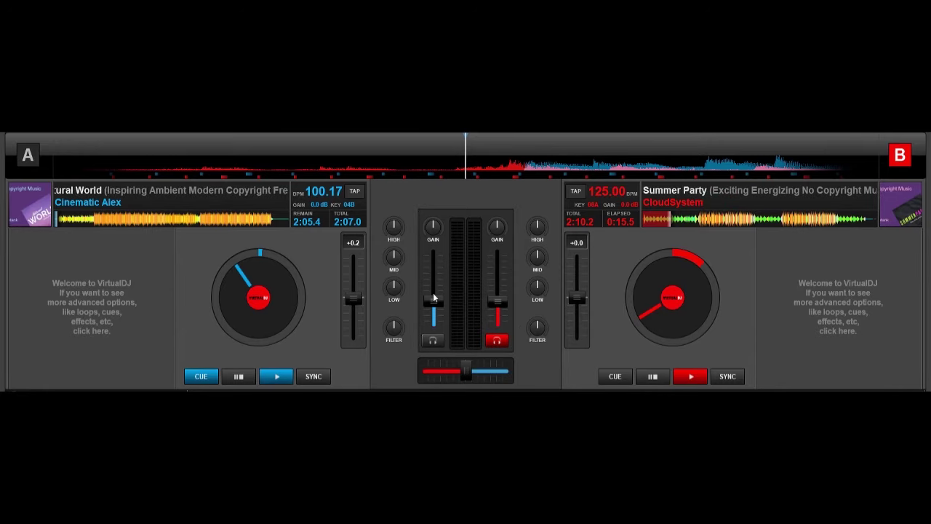
mouse_move(434, 300)
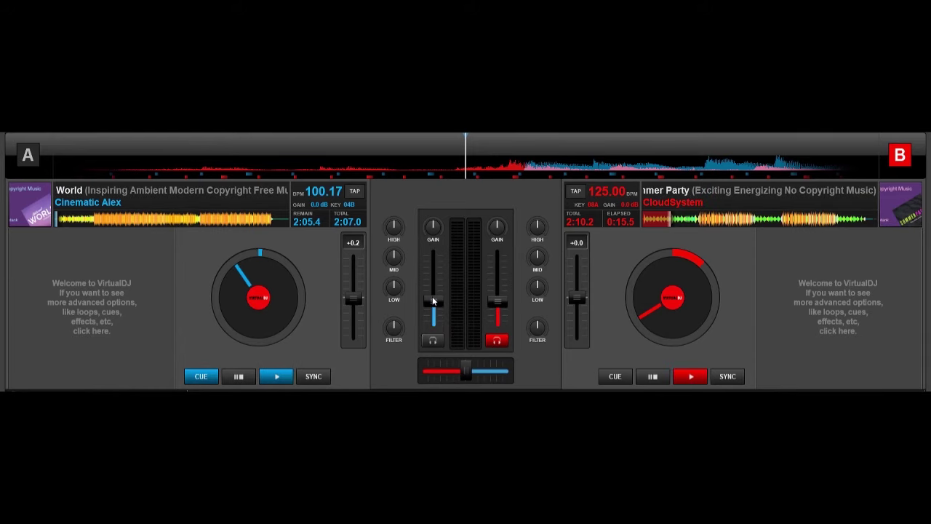
drag(434, 301, 434, 254)
drag(495, 302, 495, 253)
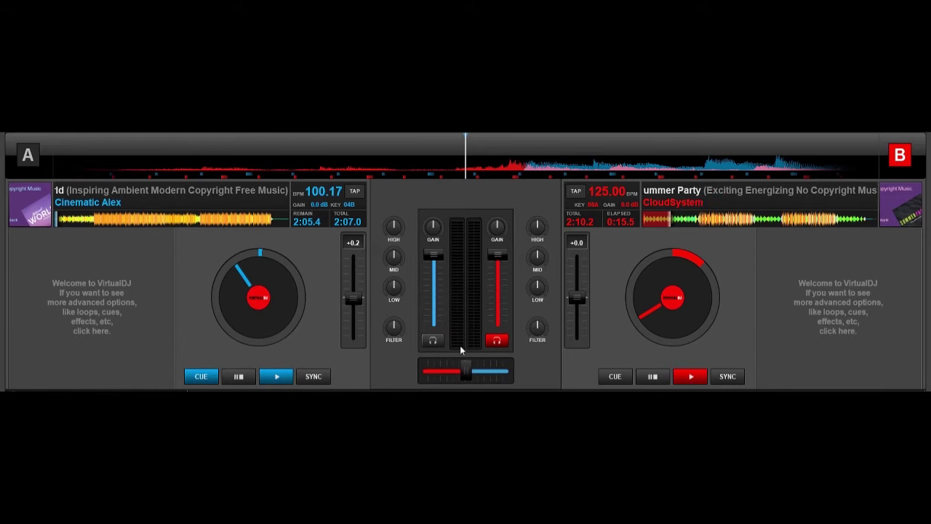
Step: Move the crossfader fully to deck A's side and set both decks' volume faders to about half
drag(465, 370, 419, 377)
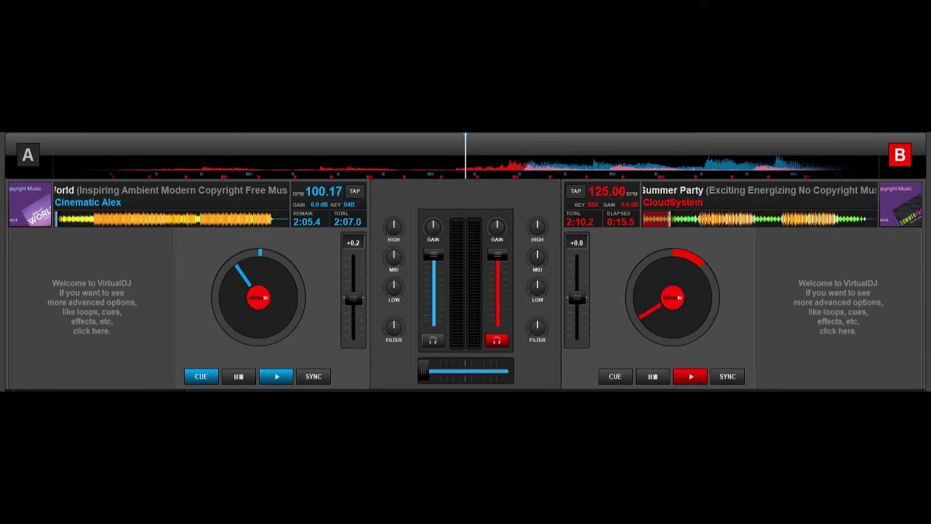
drag(433, 256, 433, 289)
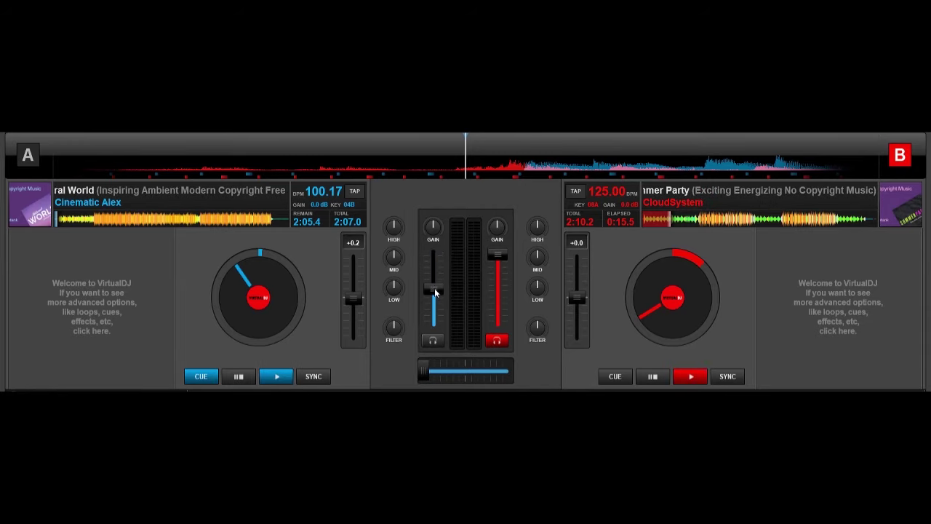
drag(497, 256, 498, 292)
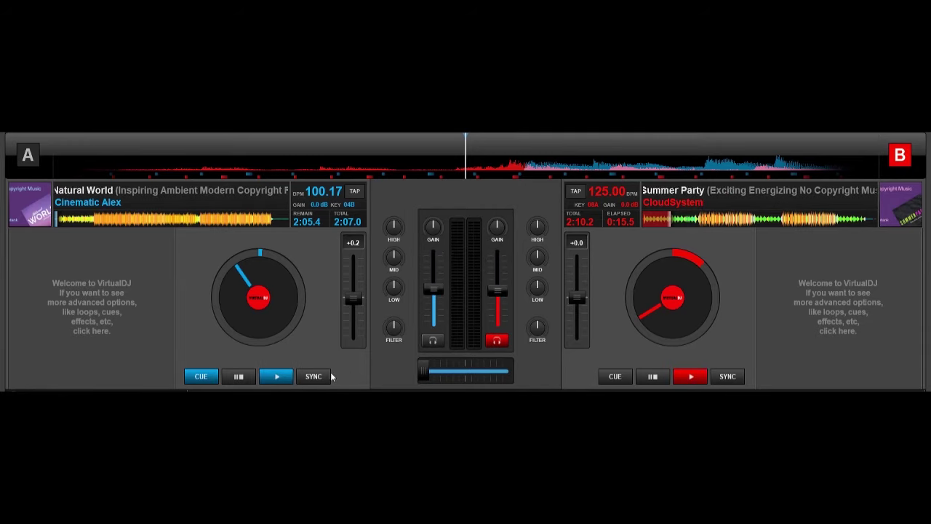
Step: Play Natural World on deck A, and play Summer Party on deck B from the very beginning of the track
click(275, 377)
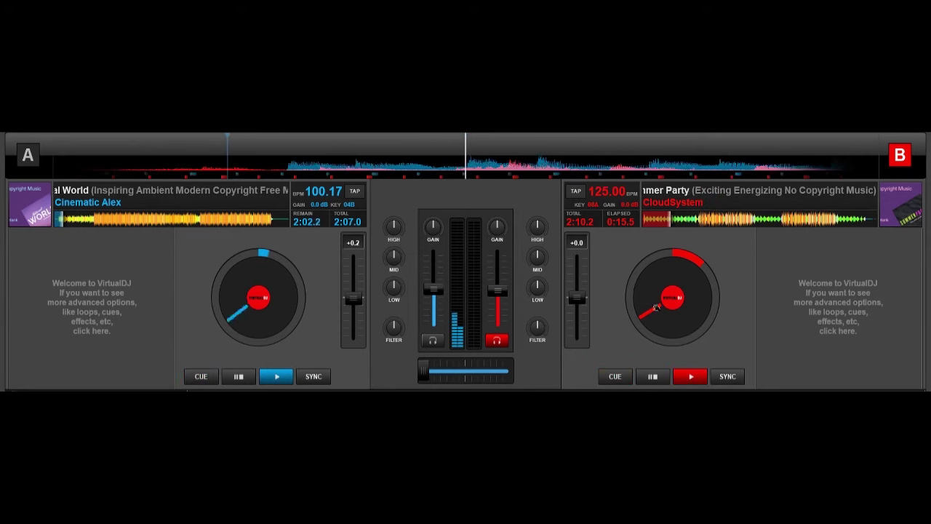
click(639, 219)
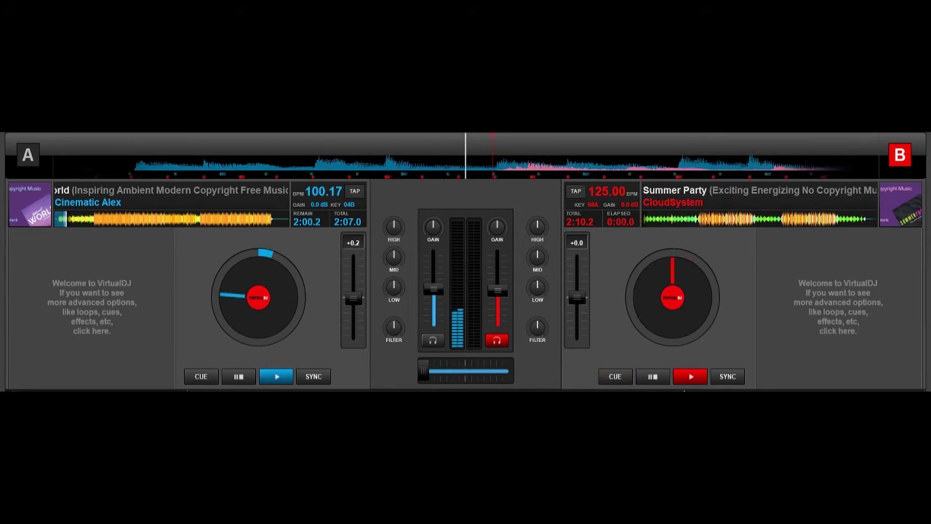
click(692, 376)
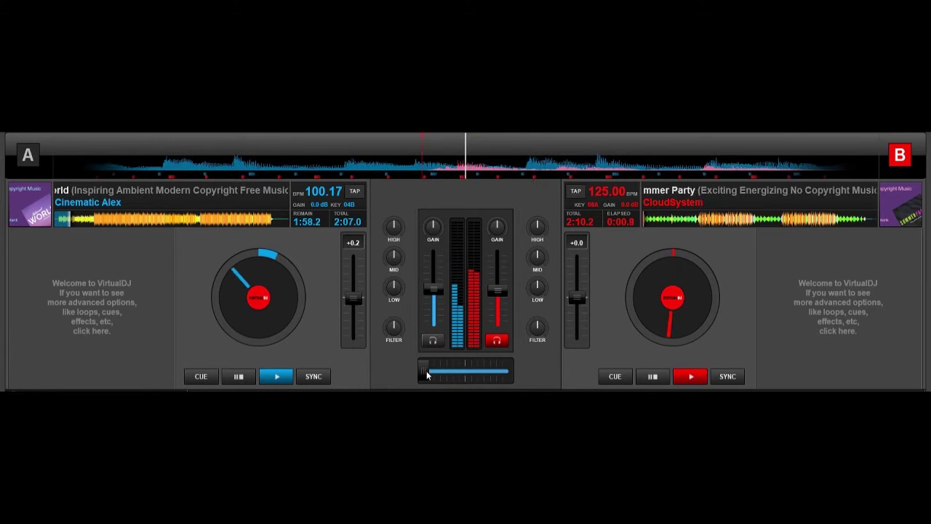
Step: Crossfade fully from deck A to deck B and pause Natural World on deck A
drag(422, 375, 491, 374)
drag(495, 373, 504, 374)
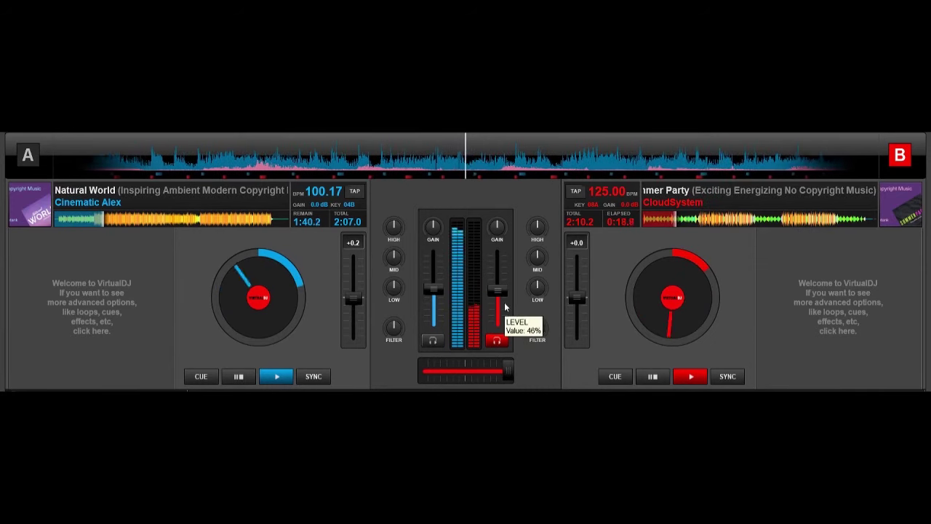
click(247, 382)
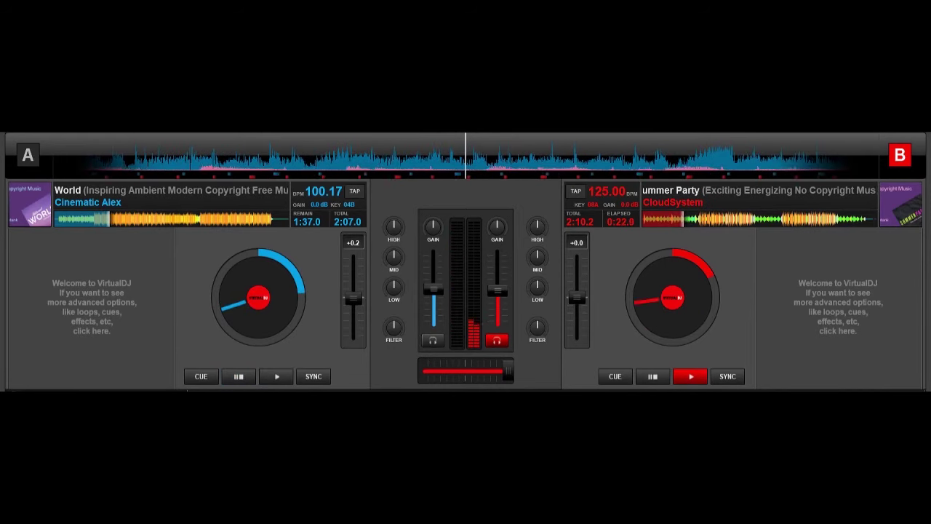
Step: Stop both decks at their cue points and reset the mixer with the crossfader centred and both volume faders at minimum
click(239, 379)
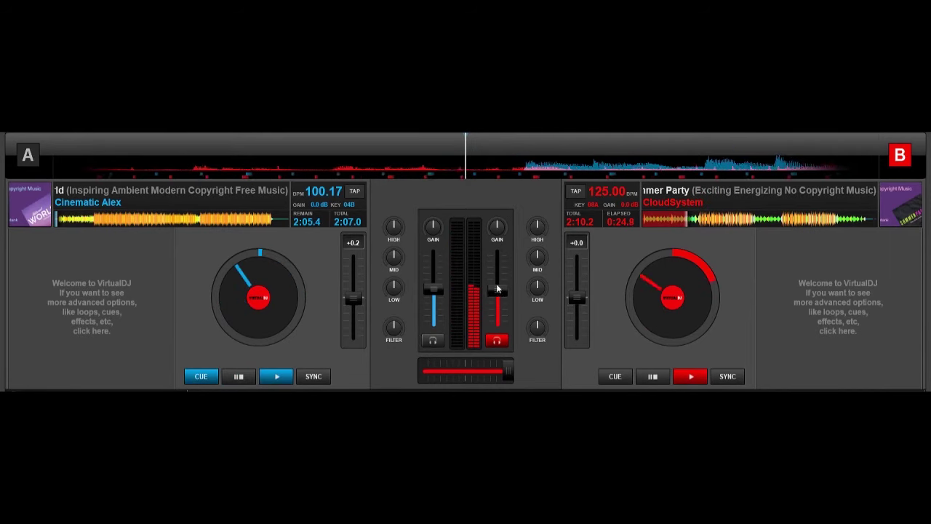
drag(497, 291, 502, 323)
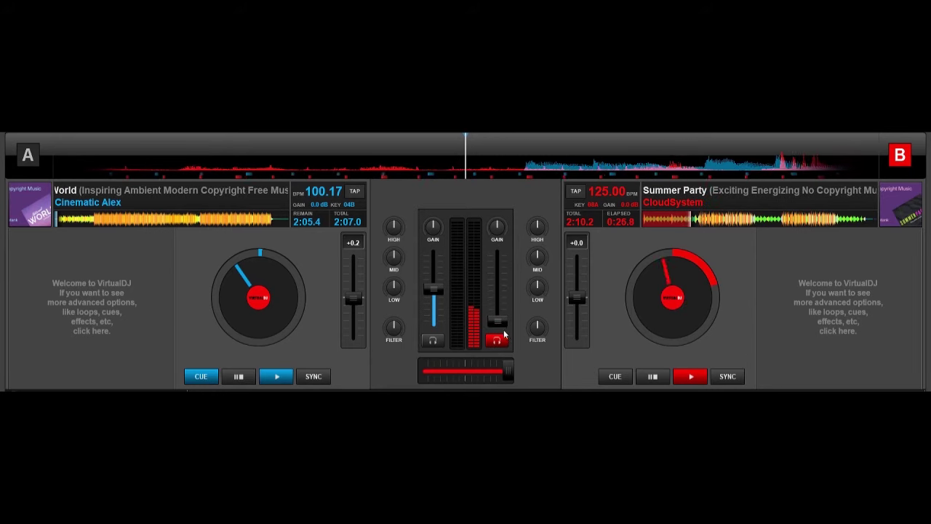
drag(505, 373, 463, 376)
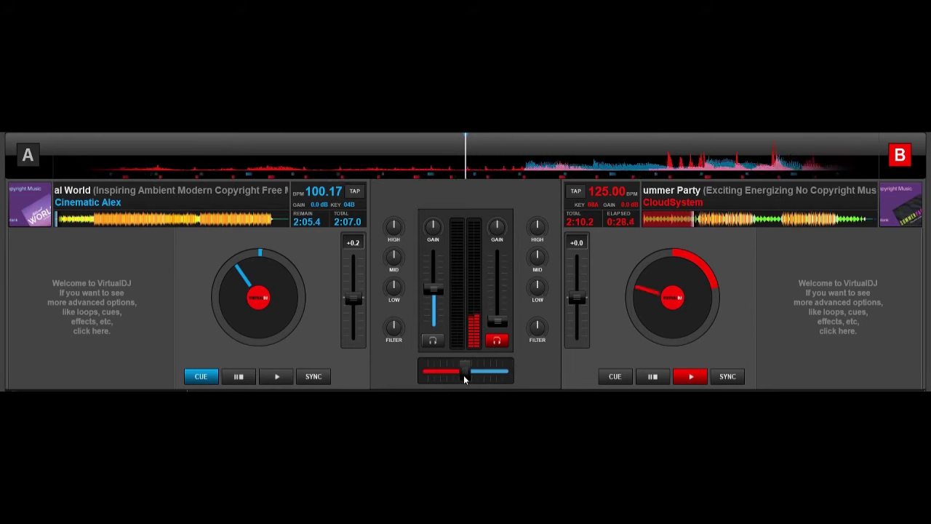
click(652, 377)
click(652, 377)
drag(434, 290, 434, 321)
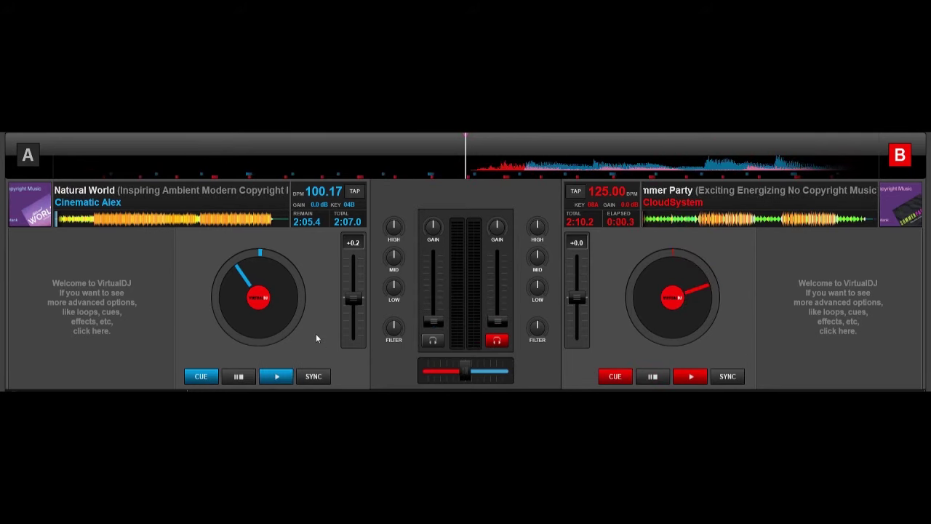
Step: Try deck A's pitch slider at +6.0 and in the slower direction, and bring it back to +0.1
click(357, 299)
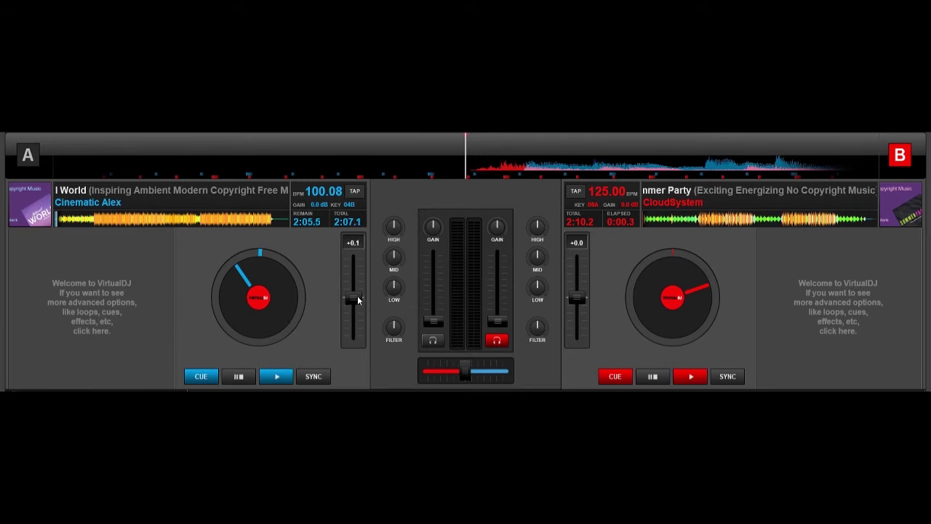
drag(357, 298, 358, 332)
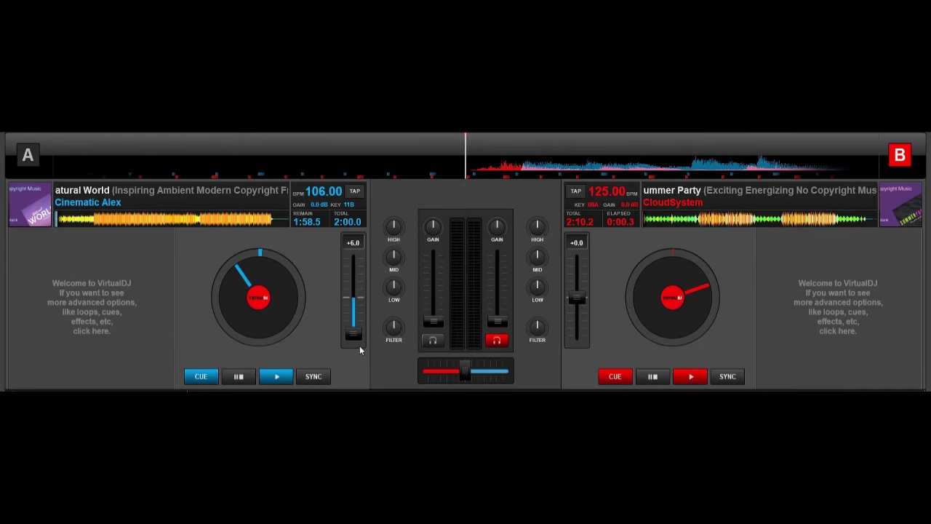
drag(359, 333, 359, 279)
drag(361, 243, 361, 297)
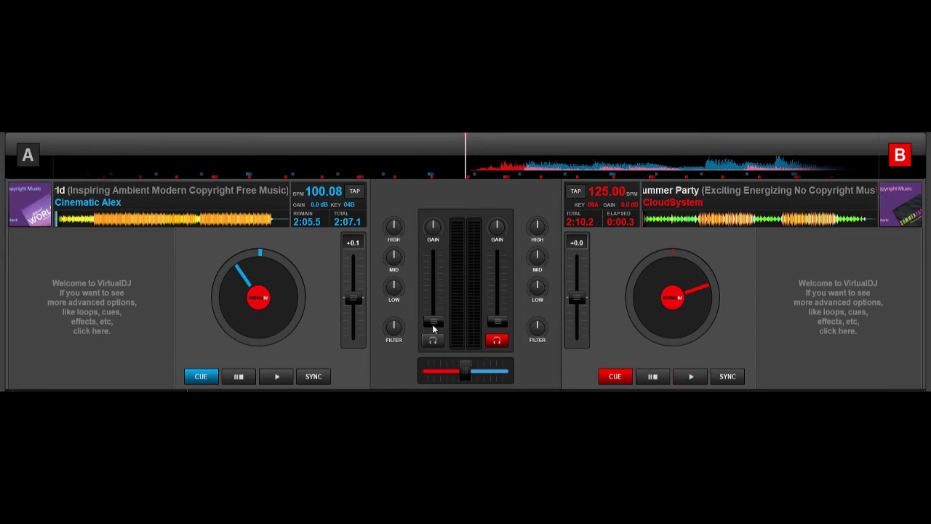
Step: Play Natural World on deck A at about half volume, raising its pitch to +6.0 and resetting it to +0.0
key(space)
drag(433, 322, 434, 287)
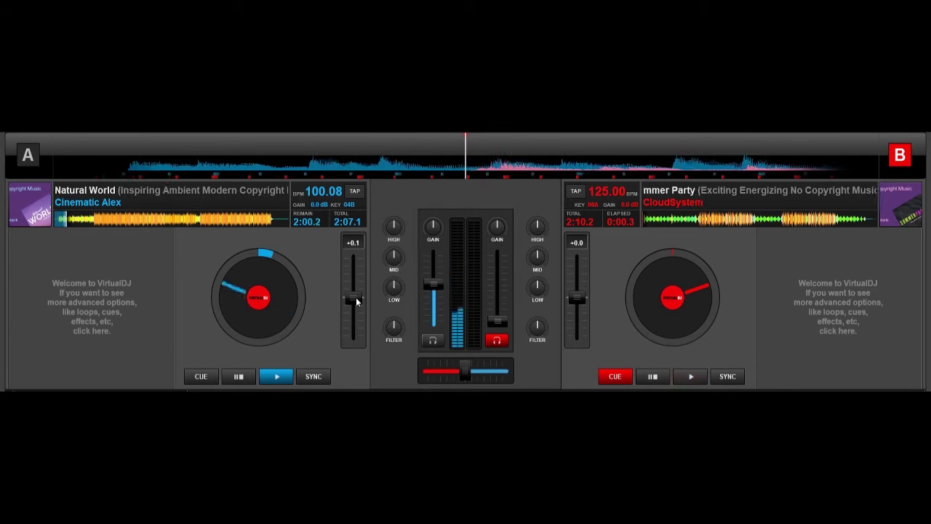
drag(357, 302, 362, 345)
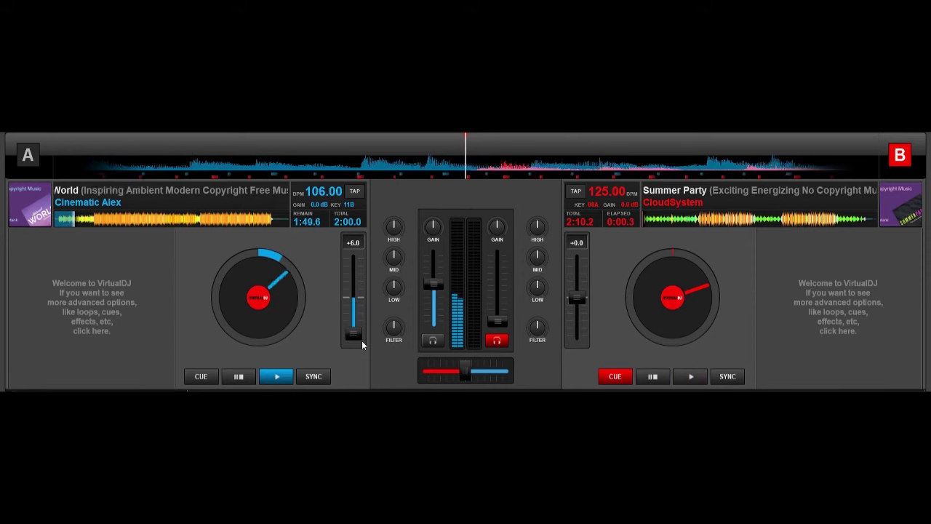
drag(361, 340, 354, 296)
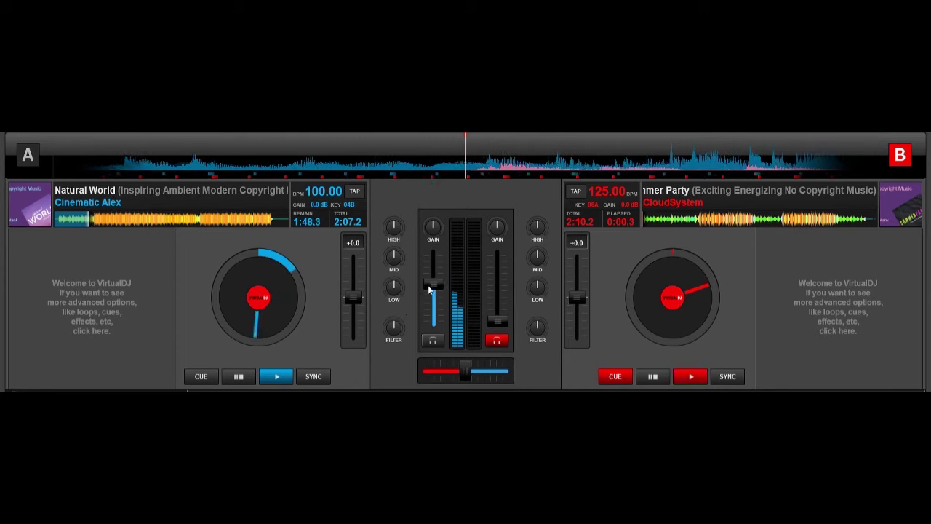
Step: Lower deck A's volume to minimum and stop Natural World, returning the track to its cue point
drag(430, 290, 433, 321)
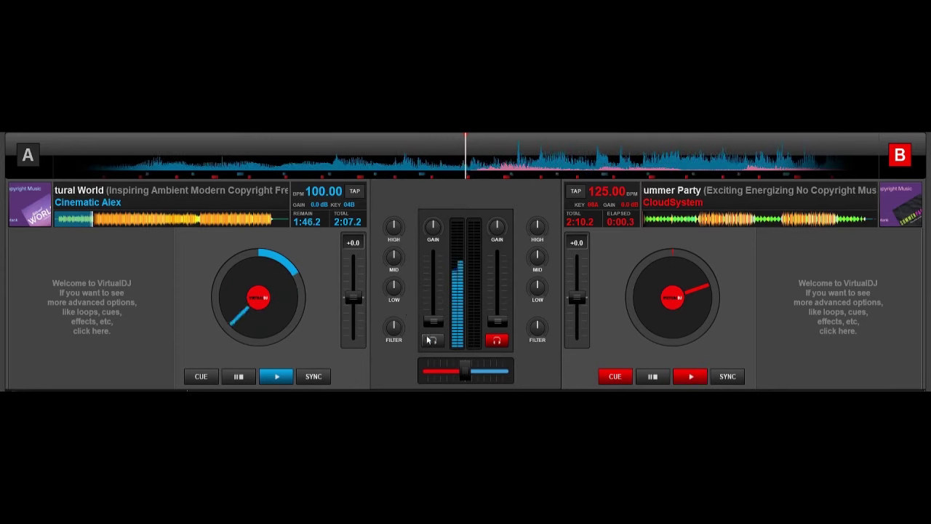
click(246, 379)
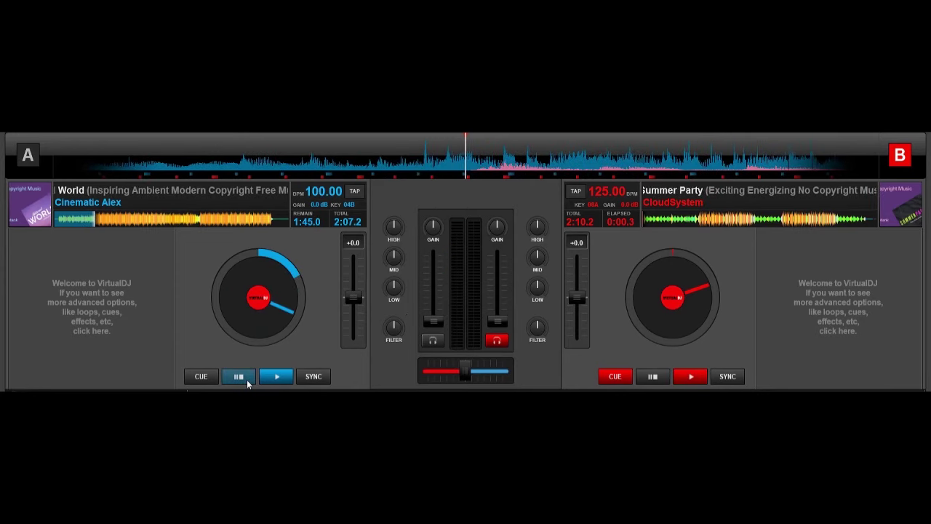
click(247, 380)
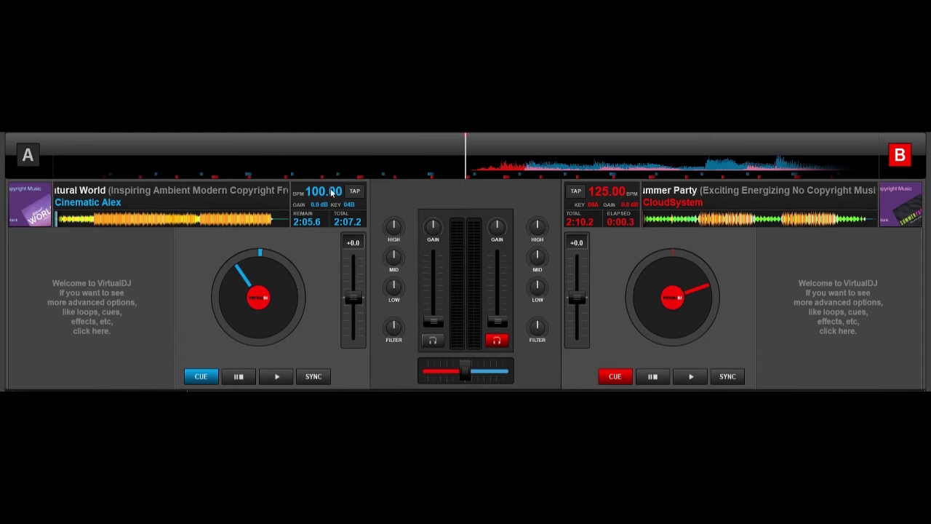
Step: Switch deck A's time display to elapsed time and back to remaining time
click(304, 223)
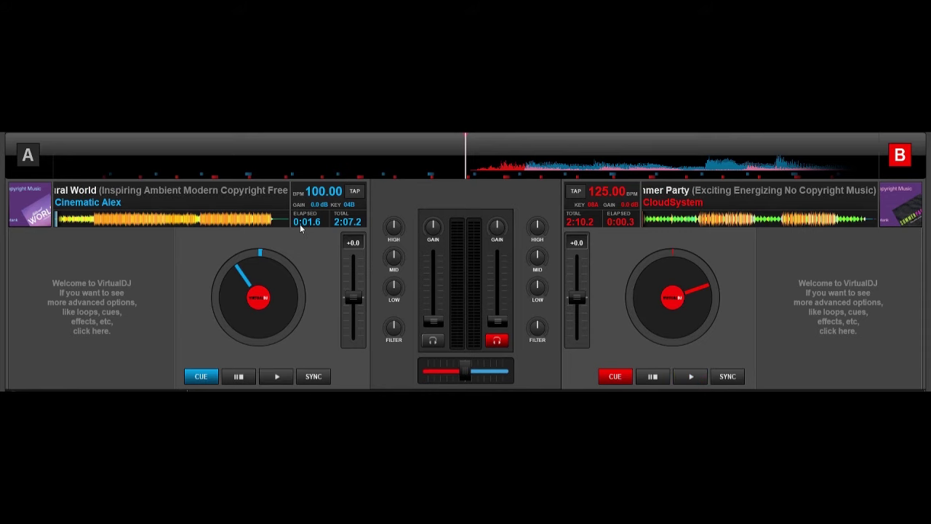
click(309, 221)
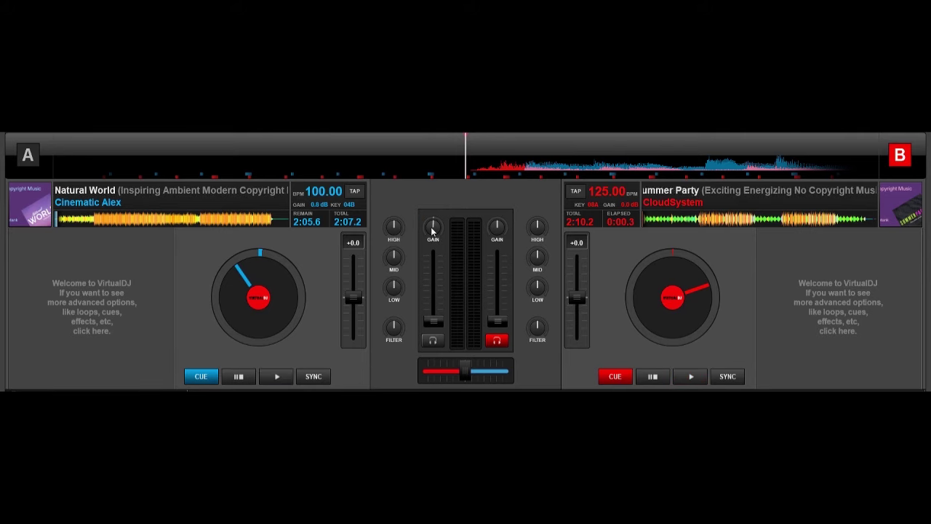
Step: Lower deck A's gain to -3.9 dB and restore it to 0.0 dB
mouse_move(435, 321)
mouse_down()
mouse_move(434, 284)
mouse_move(439, 324)
mouse_up()
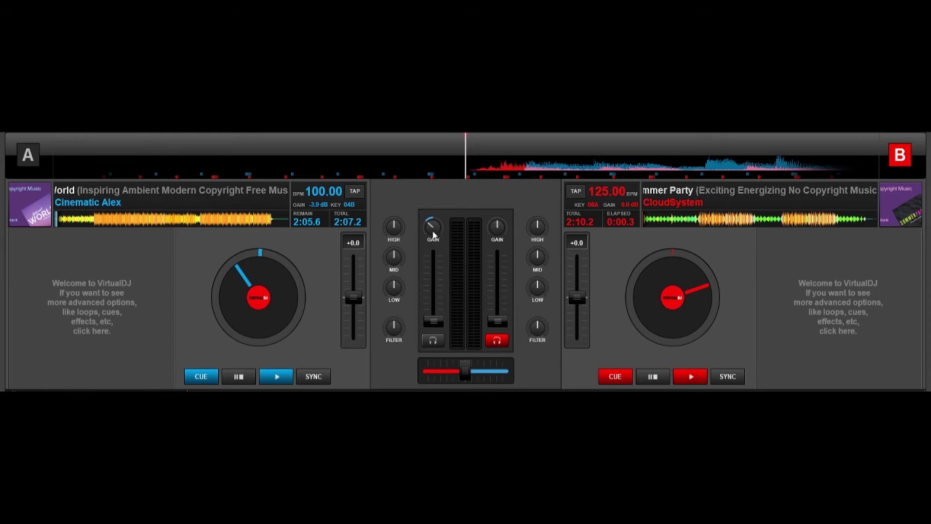
scroll(431, 228, up, 1)
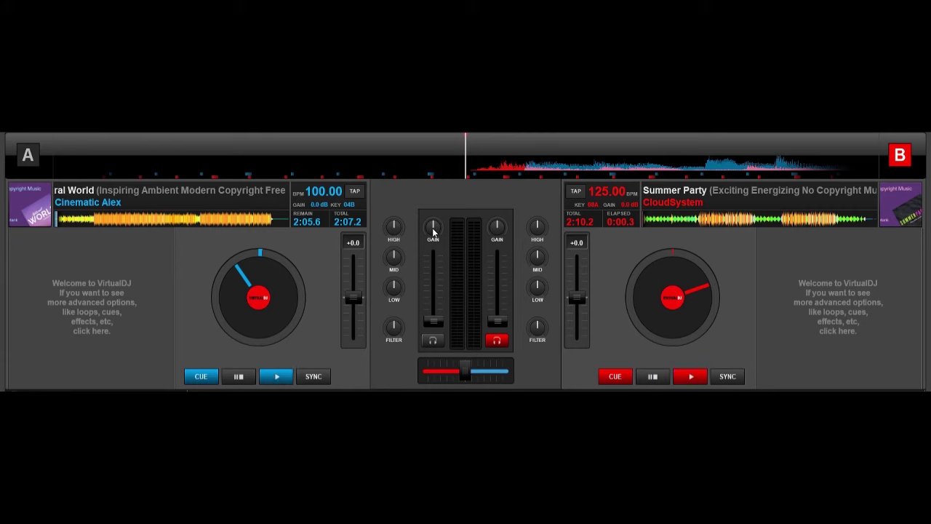
drag(434, 232, 433, 230)
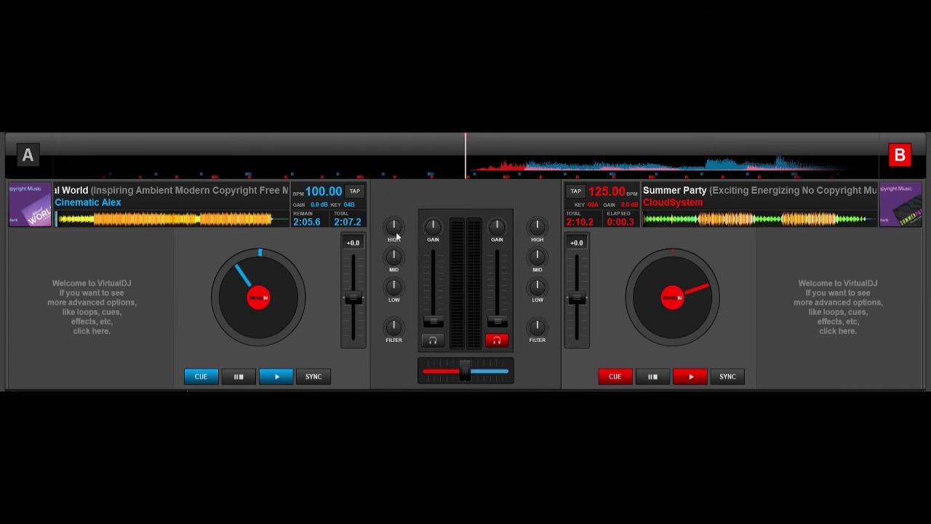
Step: Turn deck A's high and mid equalizer knobs down slightly
drag(394, 234, 394, 264)
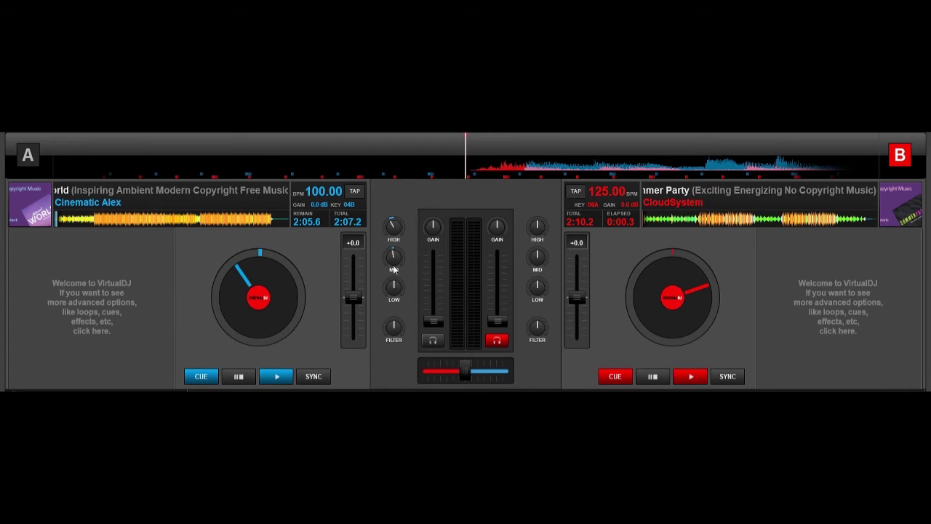